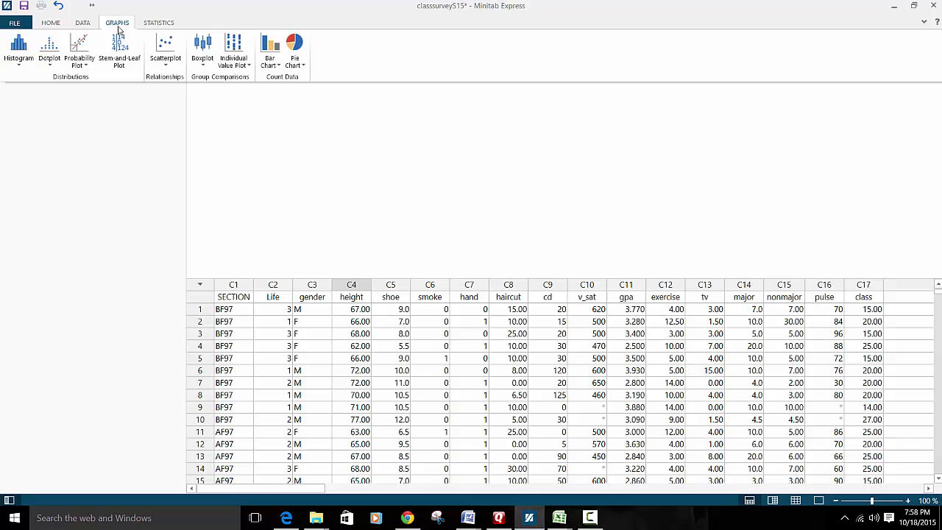
- Create a simple scatterplot with shoe as the Y variable and height as the X variable
{"action": "left_click", "coordinate": [158, 60]}
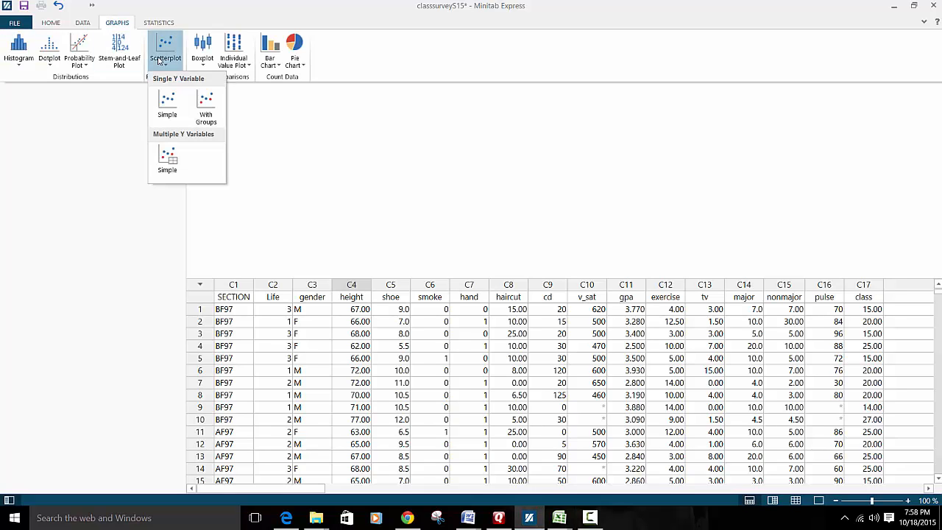
{"action": "left_click", "coordinate": [166, 103]}
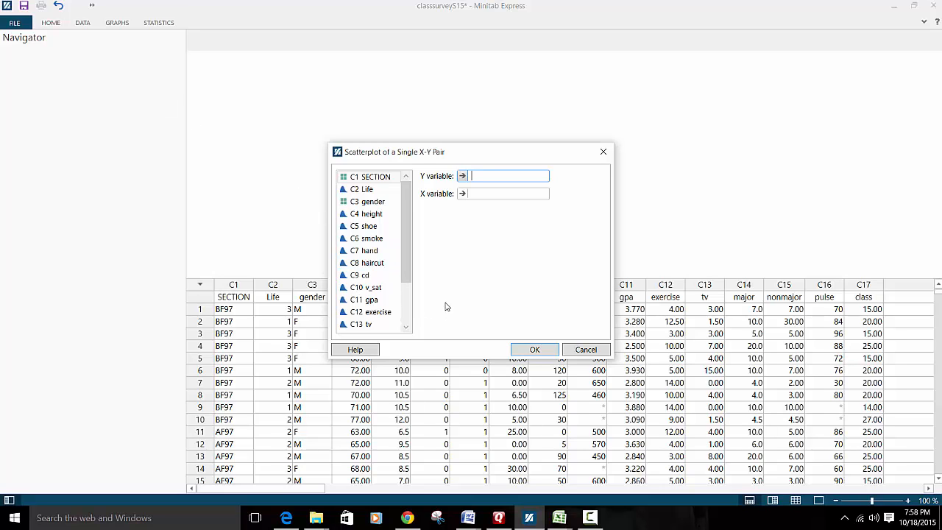
{"action": "double_click", "coordinate": [372, 228]}
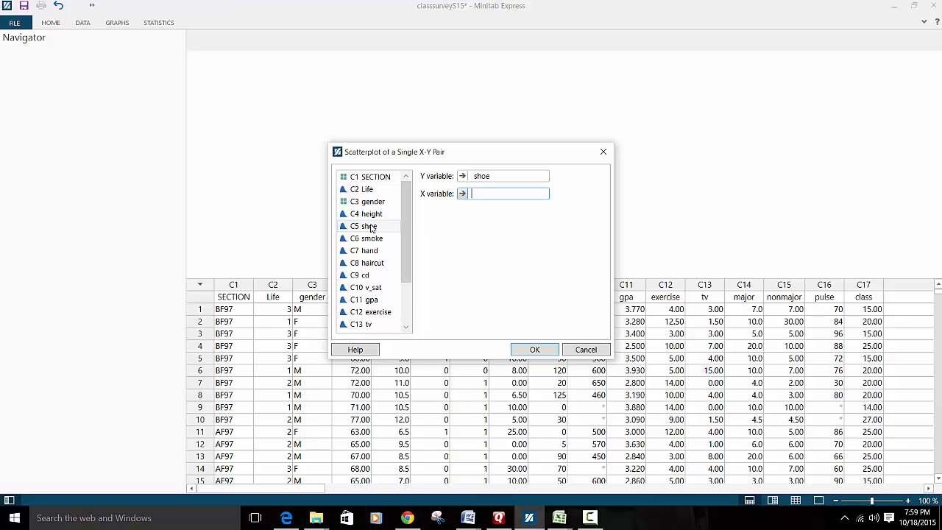
{"action": "double_click", "coordinate": [376, 215]}
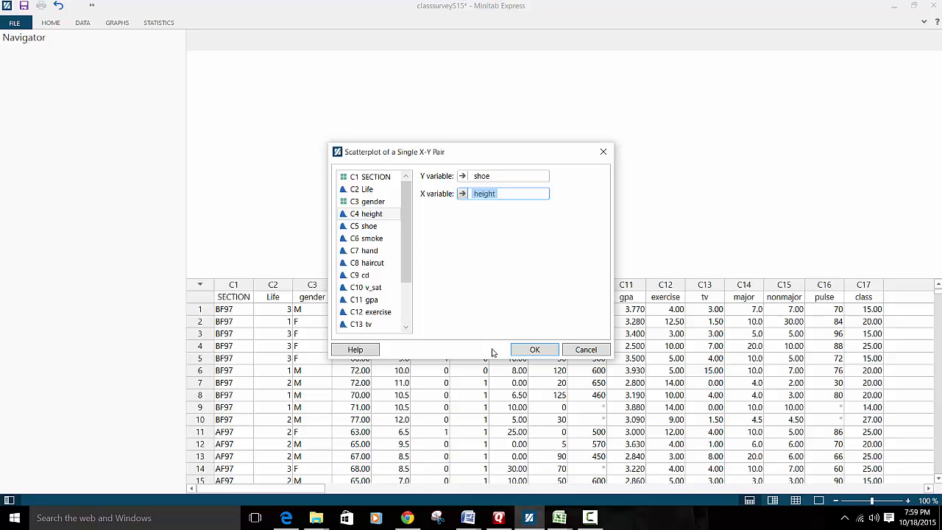
{"action": "left_click", "coordinate": [523, 351]}
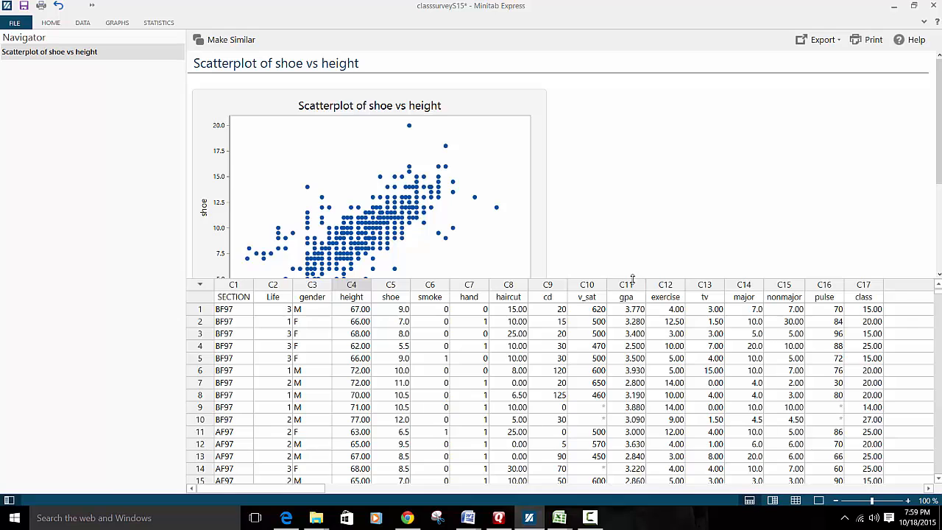
- Enlarge the output area to show the whole scatterplot, then display the Statistics tools
{"action": "left_click_drag", "start_coordinate": [632, 278], "coordinate": [628, 330]}
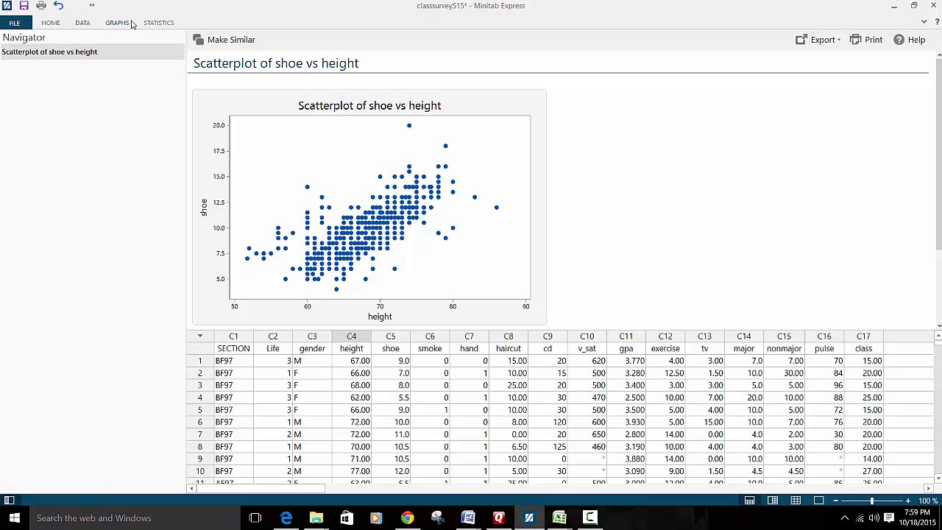
{"action": "left_click", "coordinate": [159, 23]}
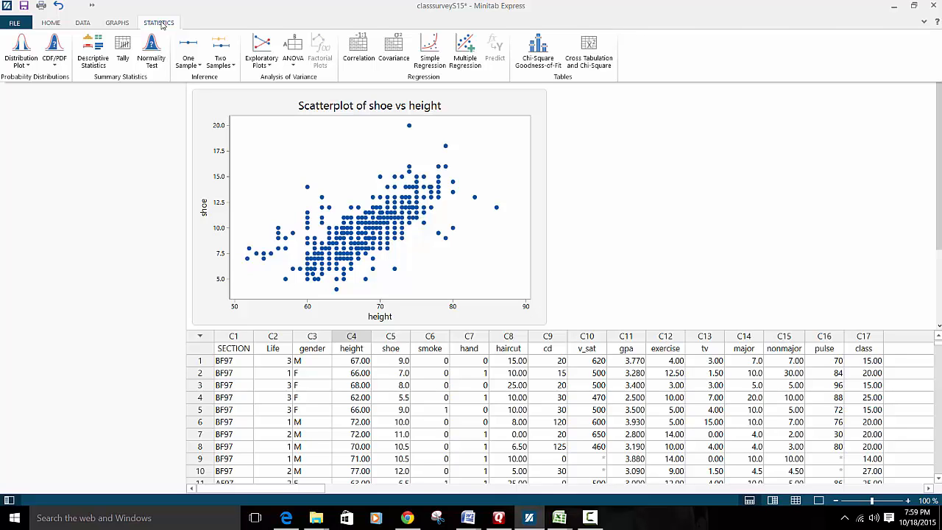
- Compute the Pearson correlation of height and shoe (0.768198), then start a Simple Regression
{"action": "left_click", "coordinate": [362, 65]}
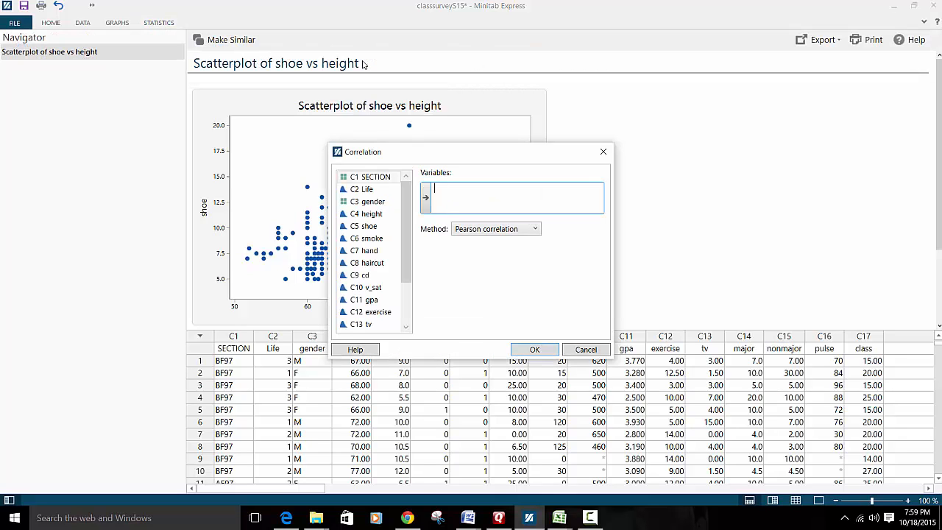
{"action": "double_click", "coordinate": [382, 215]}
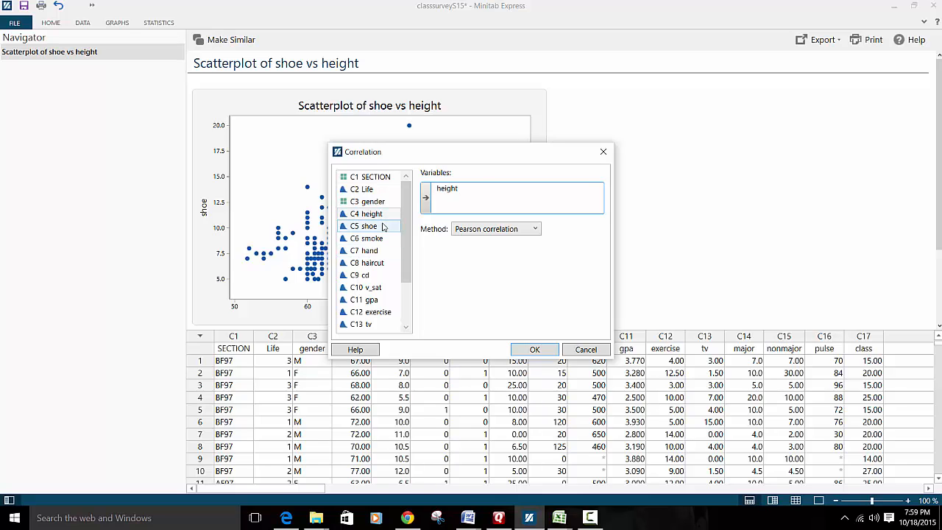
{"action": "double_click", "coordinate": [382, 227]}
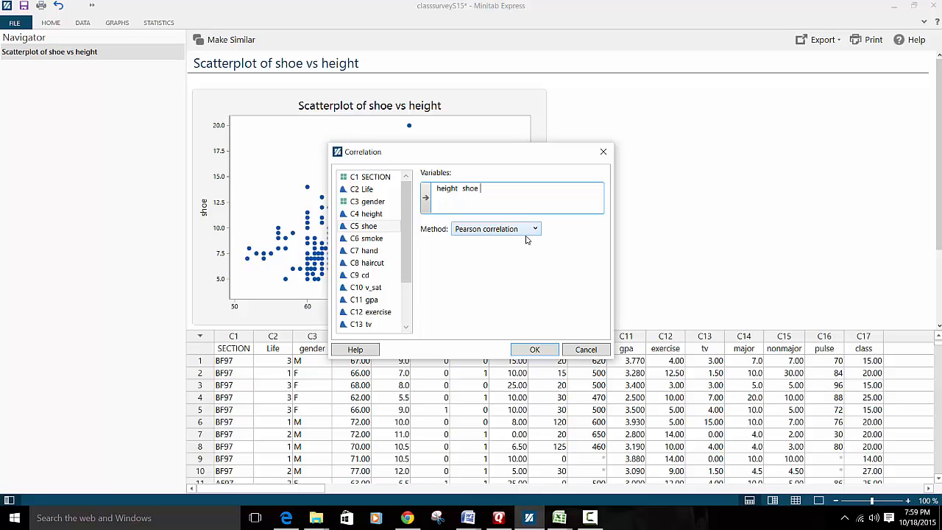
{"action": "left_click", "coordinate": [523, 349]}
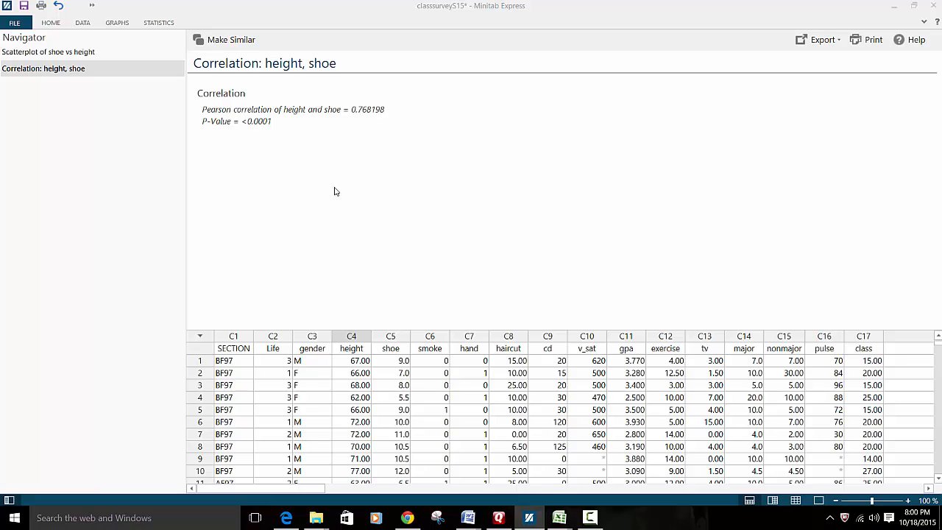
{"action": "left_click", "coordinate": [159, 24]}
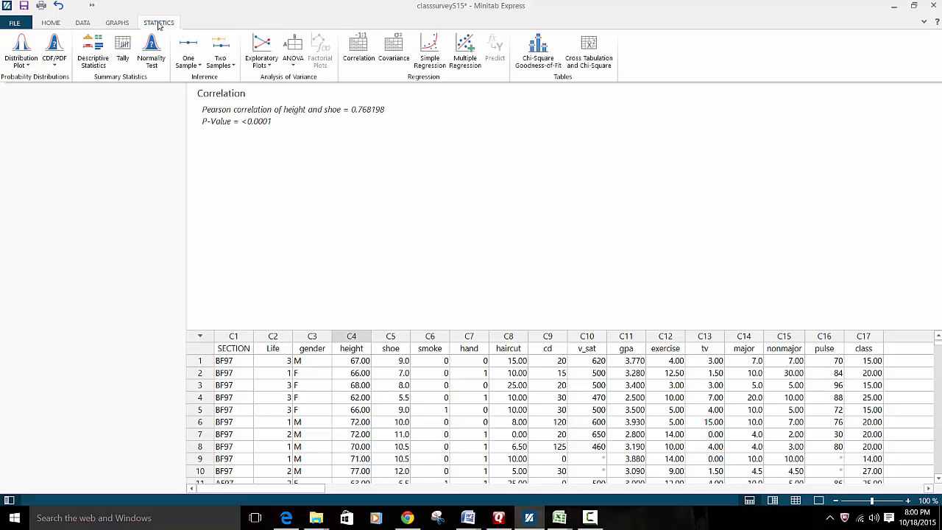
{"action": "left_click", "coordinate": [427, 57]}
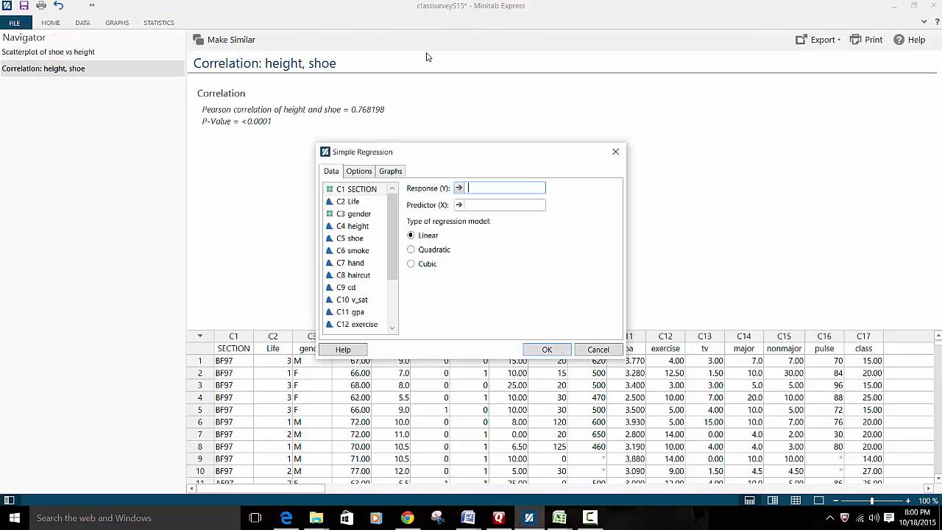
- Assign shoe as the response and height as the predictor in Simple Regression
{"action": "double_click", "coordinate": [369, 239]}
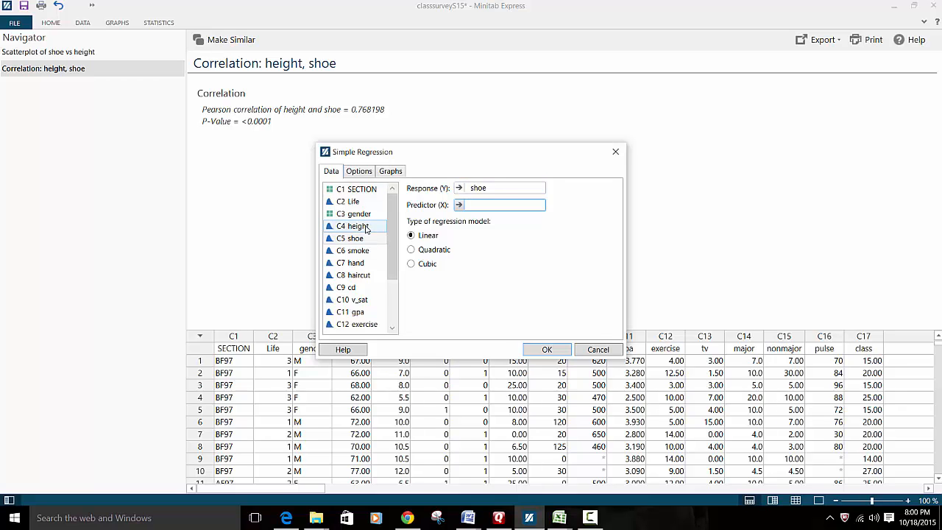
{"action": "double_click", "coordinate": [366, 229]}
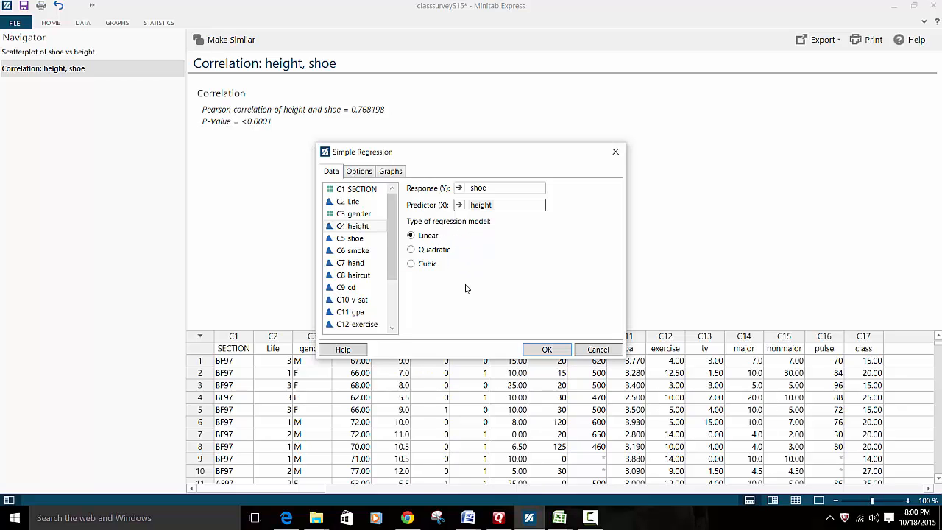
{"action": "left_click", "coordinate": [358, 174]}
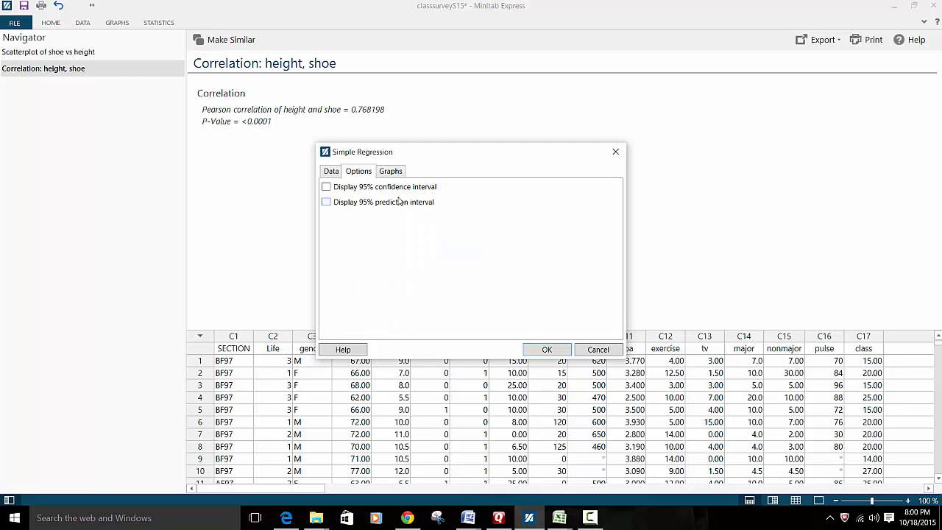
- Add a residuals-versus-height plot and run the regression (R-sq 59.01%, S 1.26525)
{"action": "left_click", "coordinate": [392, 173]}
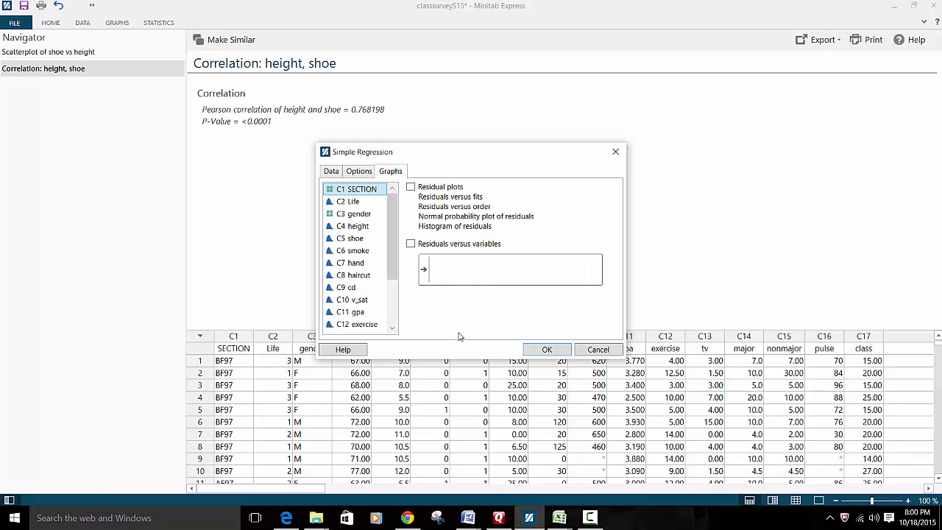
{"action": "left_click", "coordinate": [410, 244]}
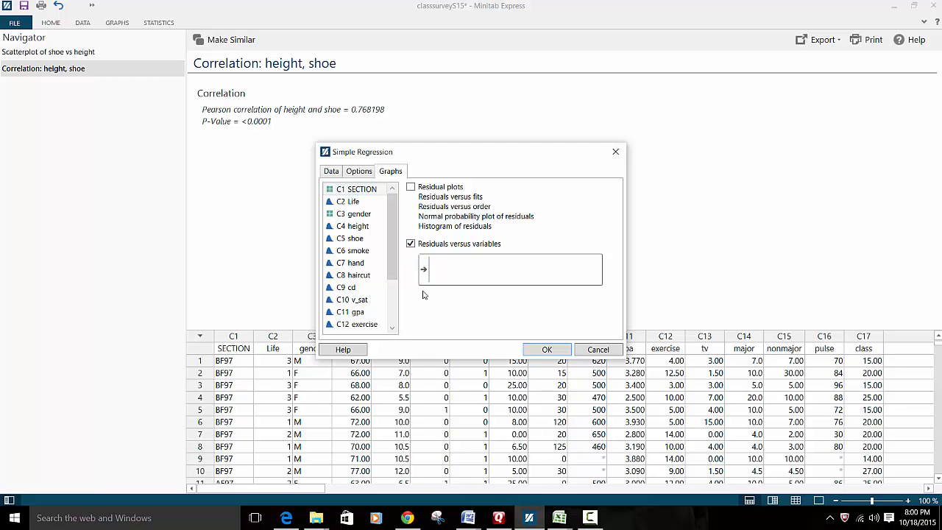
{"action": "left_click", "coordinate": [442, 270]}
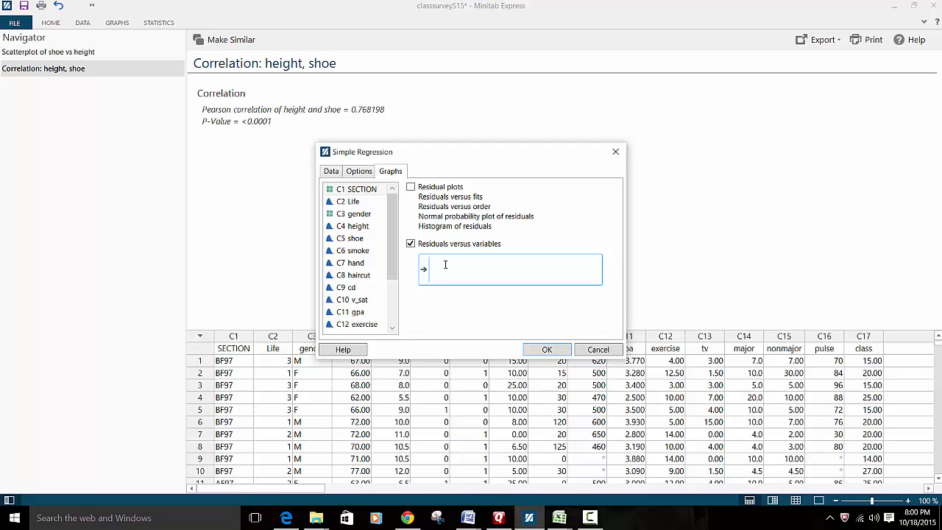
{"action": "double_click", "coordinate": [356, 227]}
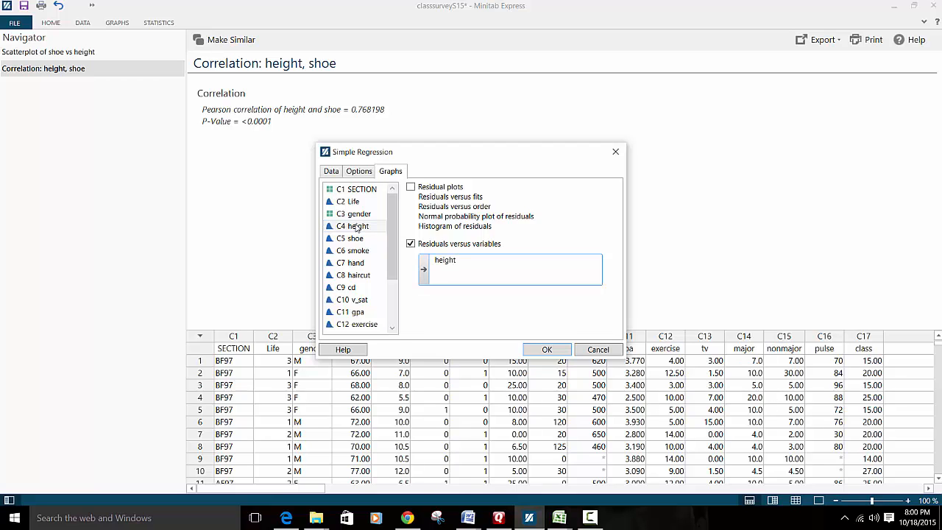
{"action": "left_click", "coordinate": [542, 350]}
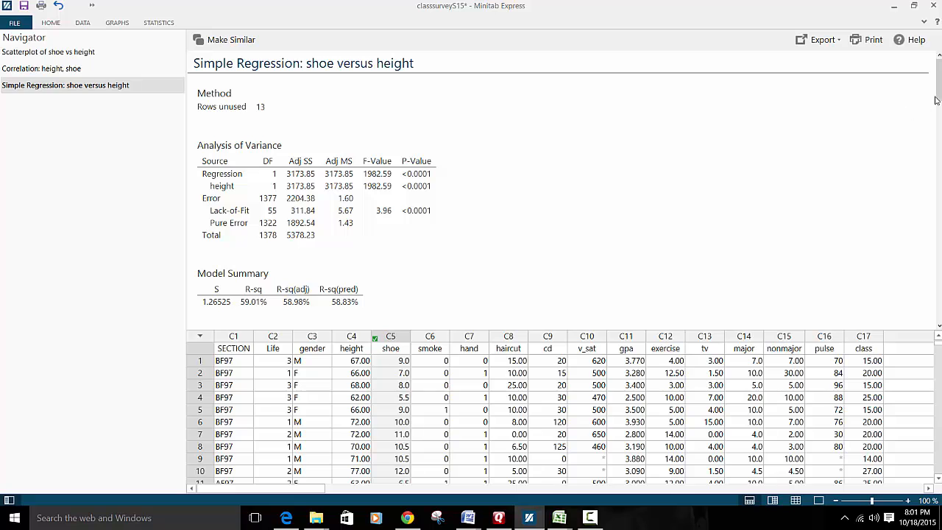
- Scroll the regression output down to the fitted line and residuals-versus-height plots
{"action": "left_click_drag", "start_coordinate": [940, 96], "coordinate": [939, 135]}
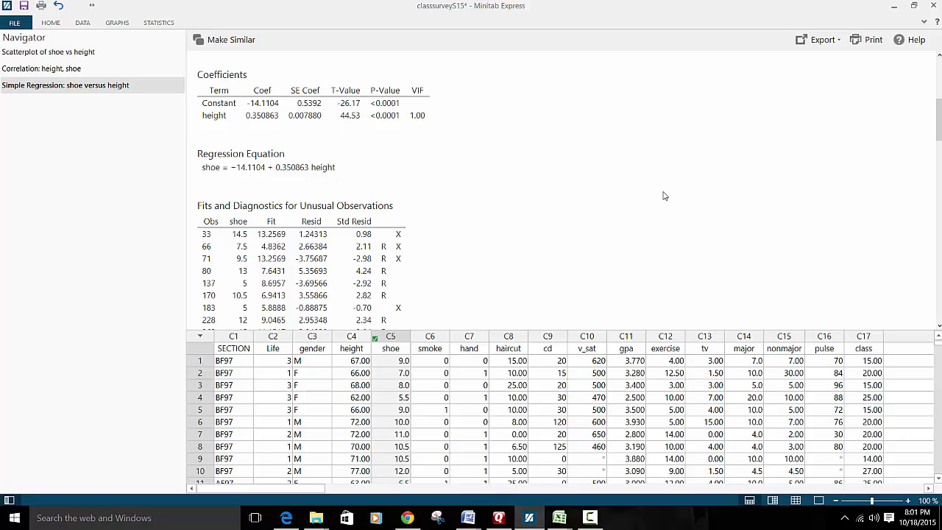
{"action": "left_click_drag", "start_coordinate": [937, 136], "coordinate": [939, 323]}
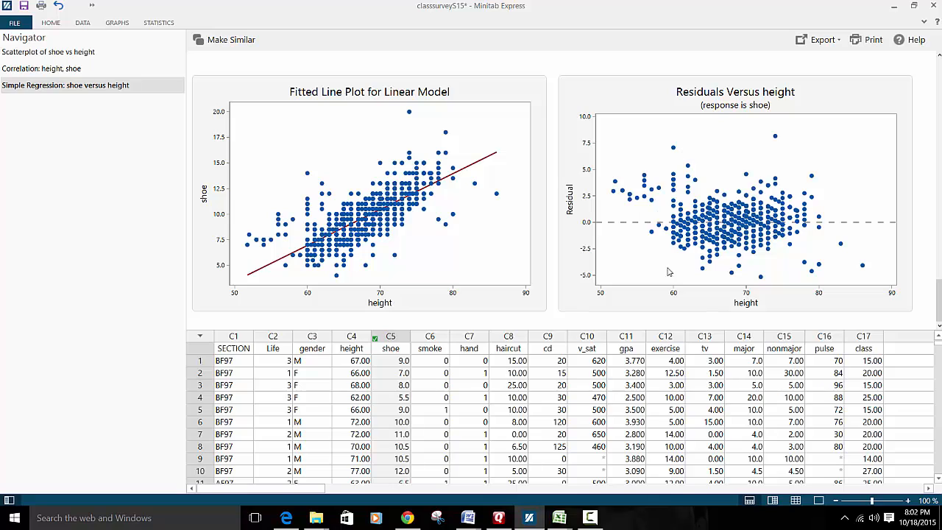
- Replace the fitted line plot's title with 'Height vs. Shoe size.'
{"action": "left_click", "coordinate": [306, 94]}
{"action": "left_click", "coordinate": [327, 92]}
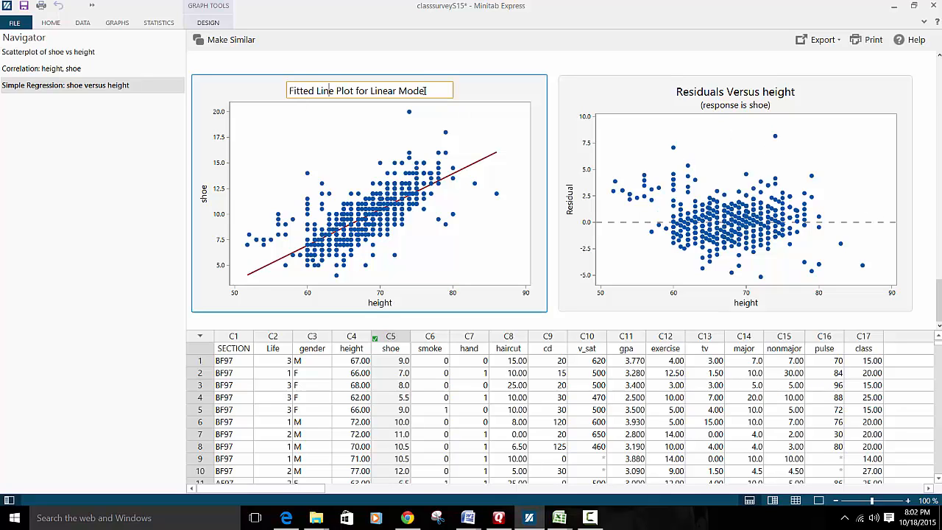
{"action": "left_click_drag", "start_coordinate": [427, 92], "coordinate": [231, 84]}
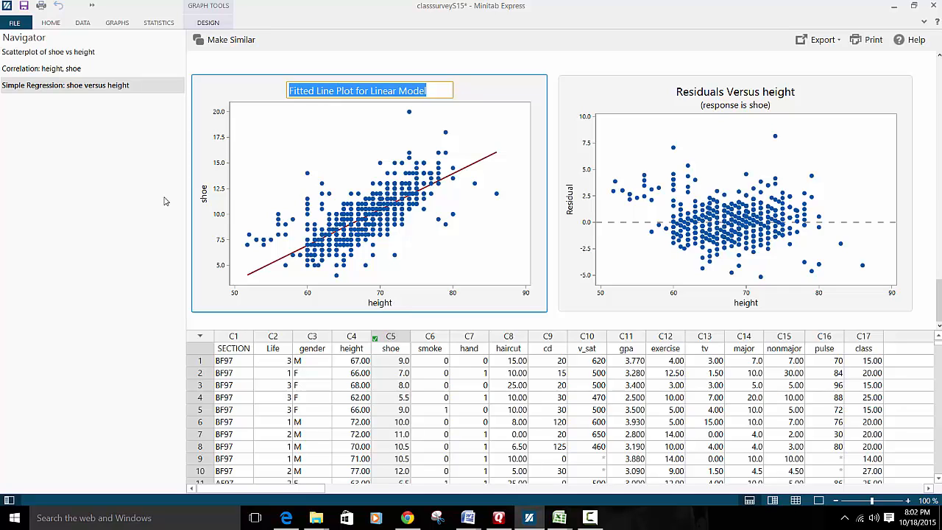
{"action": "type", "text": "Height v"}
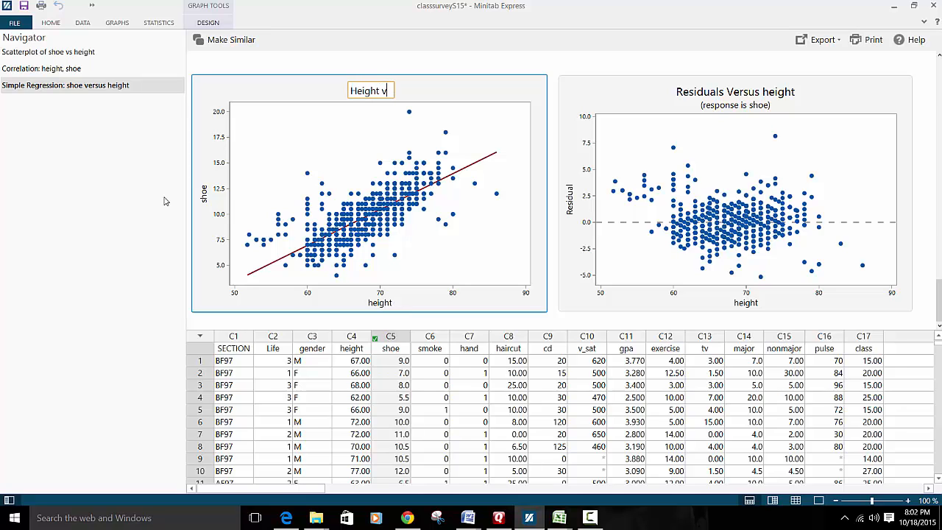
{"action": "type", "text": "s. Sho"}
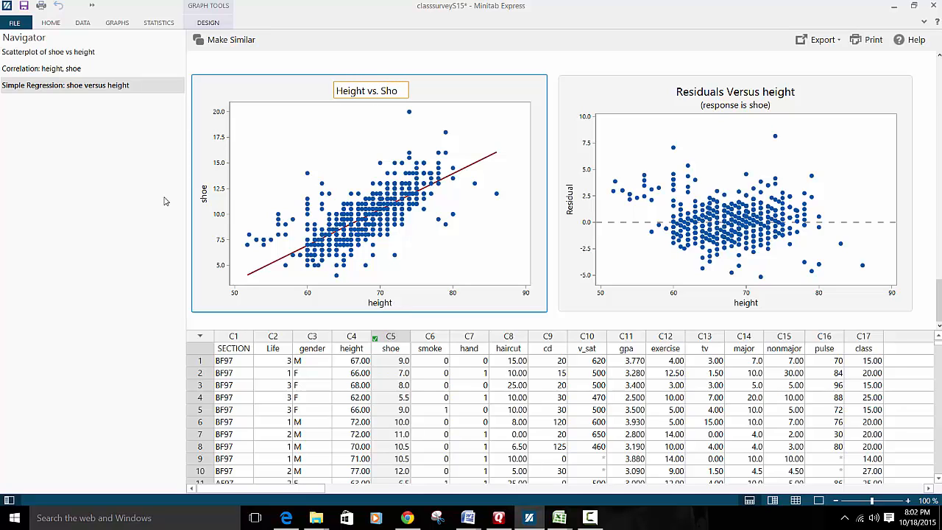
{"action": "type", "text": "e size"}
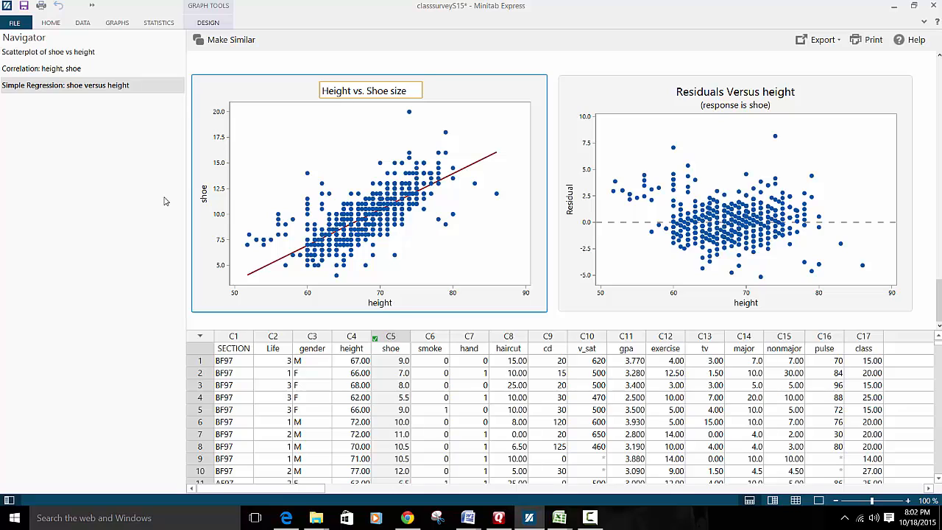
{"action": "type", "text": "."}
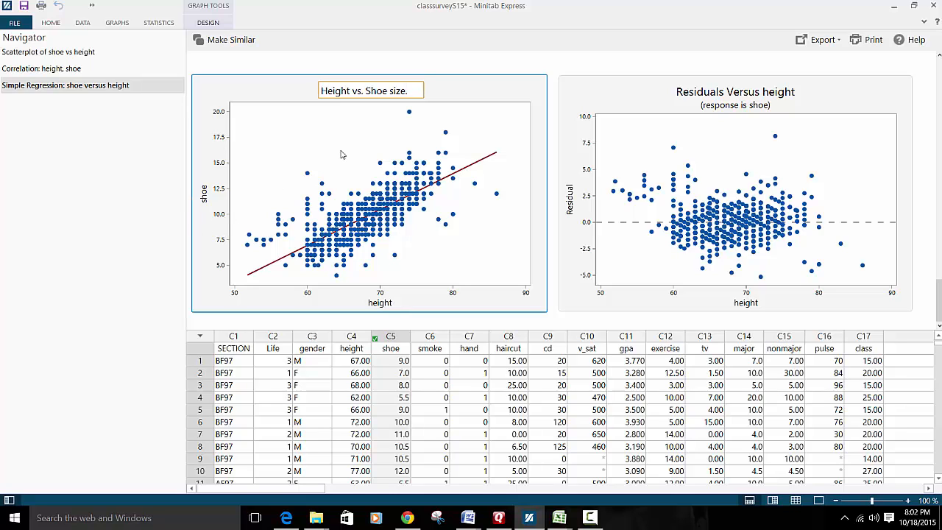
{"action": "left_click", "coordinate": [451, 194]}
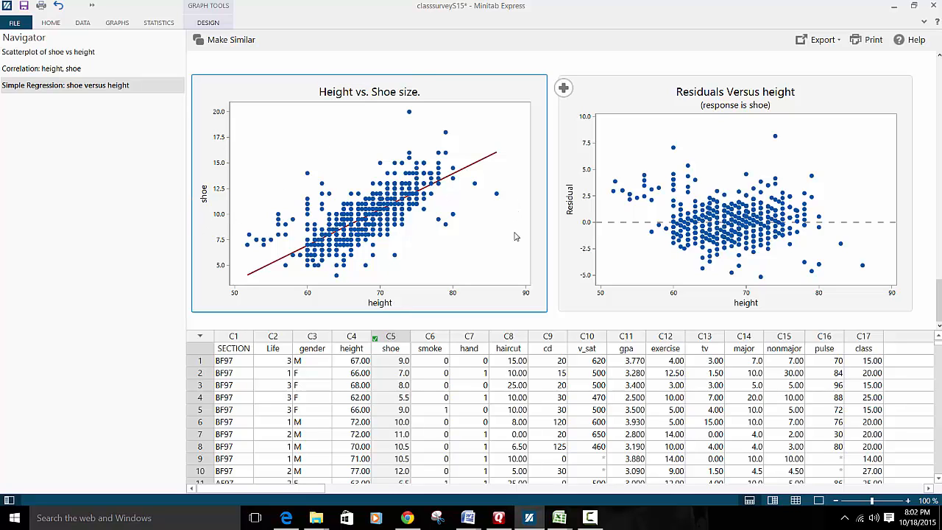
- Bring up the fitted line plot's context menu with its copy and export options
{"action": "right_click", "coordinate": [531, 278]}
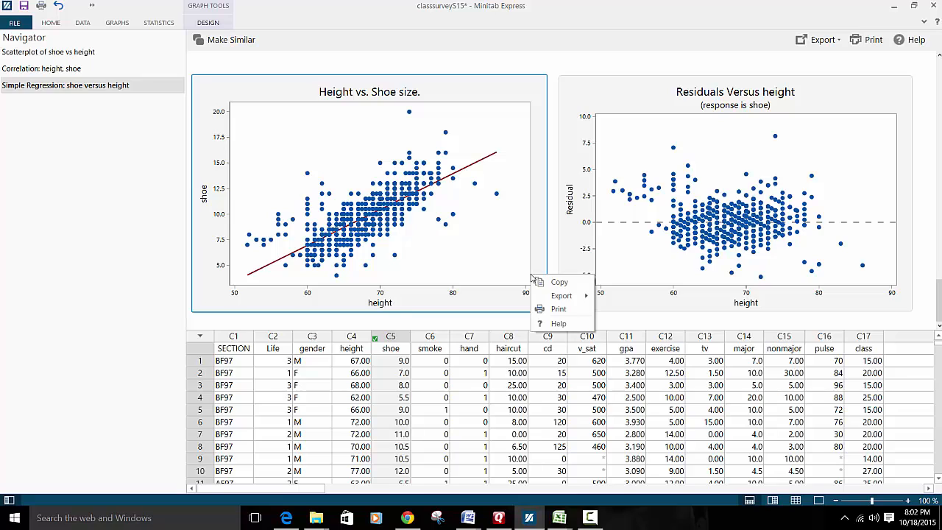